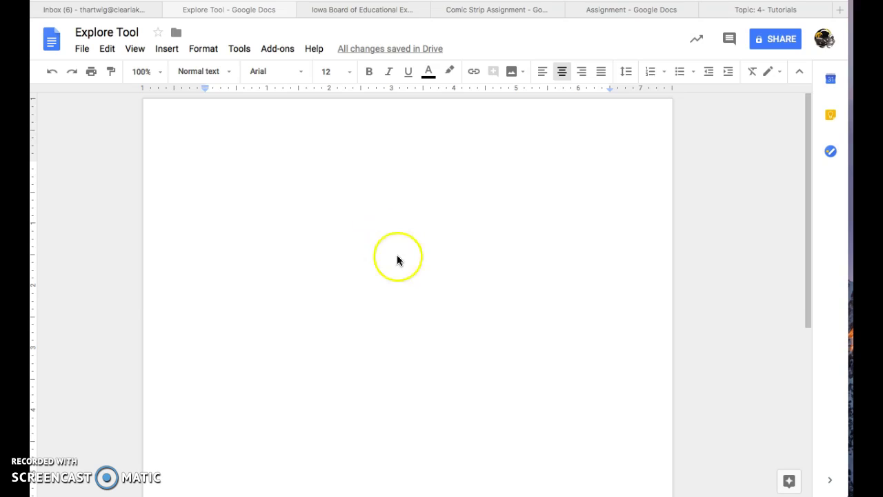
click(425, 289)
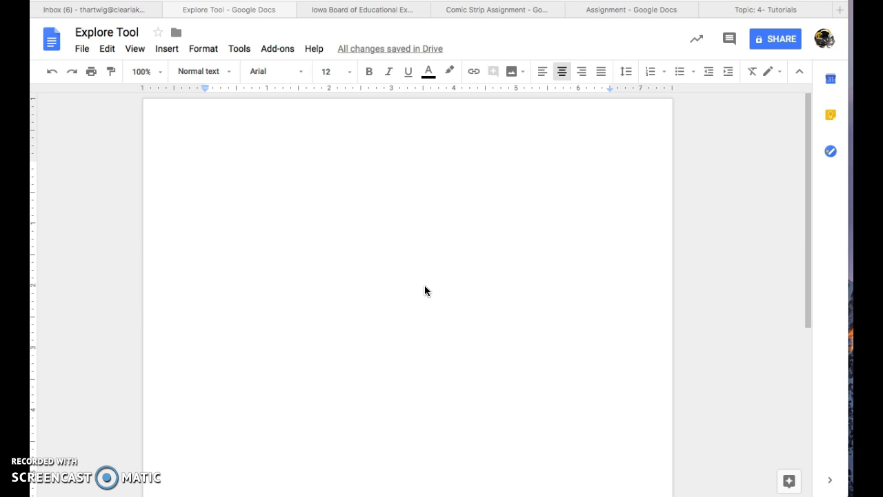
click(446, 282)
scroll(785, 480, up, 2)
scroll(785, 479, down, 7)
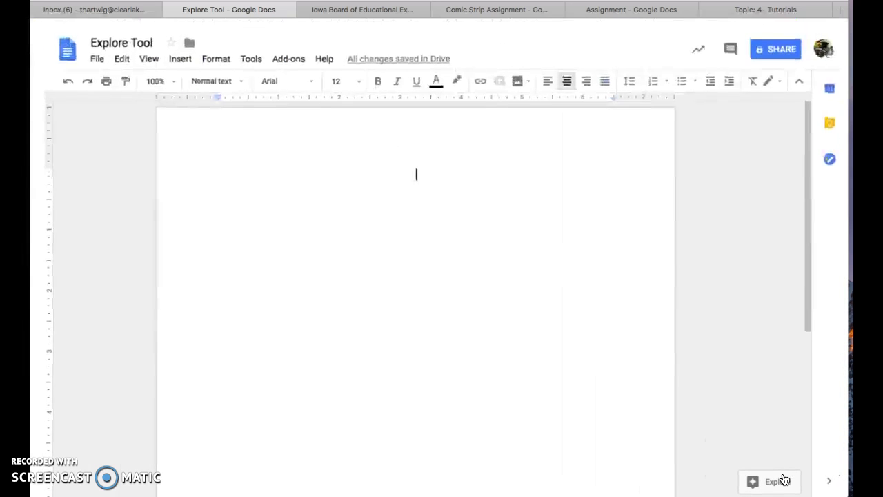
Open the Explore tool and use it to search for "declaration of independence"
click(768, 481)
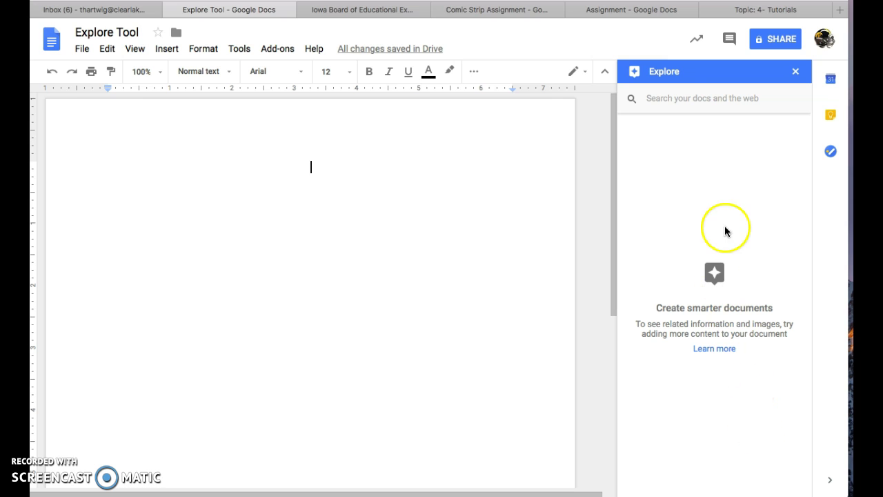
click(684, 102)
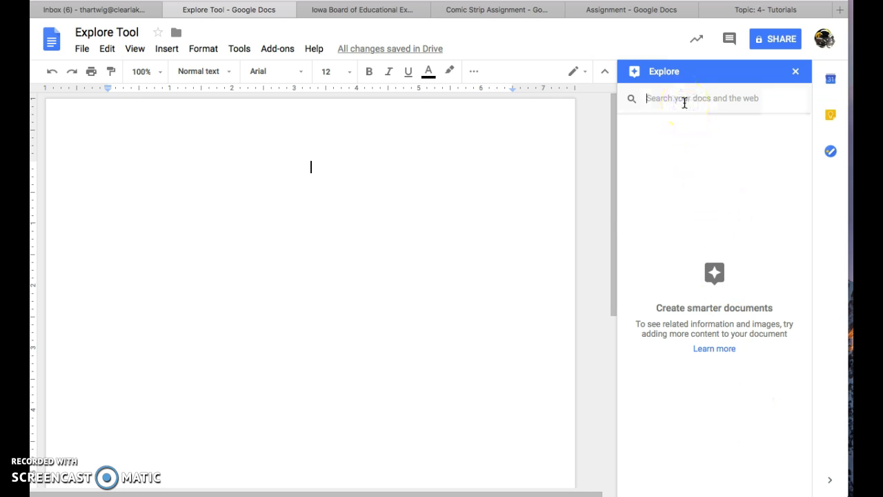
text(Dec)
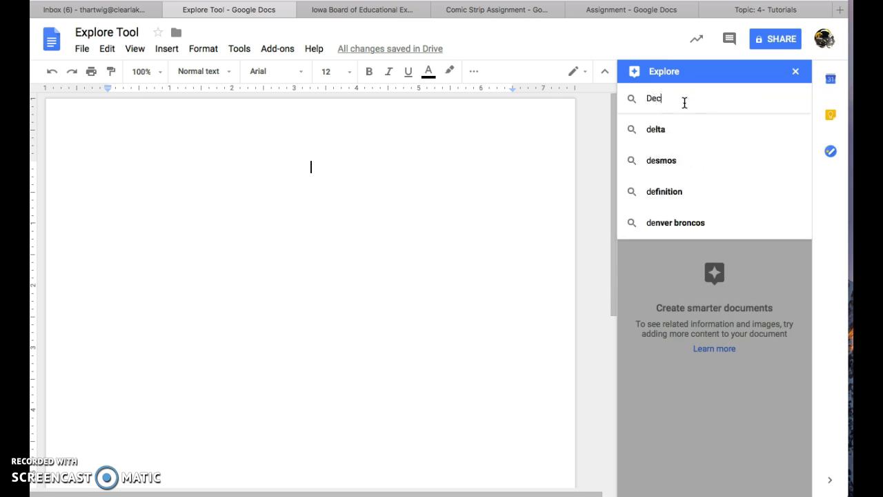
text(lar)
click(717, 138)
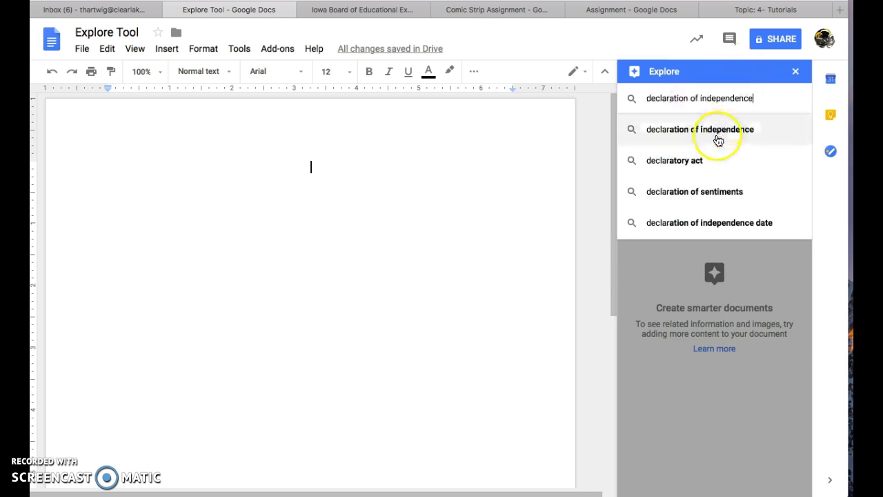
click(717, 138)
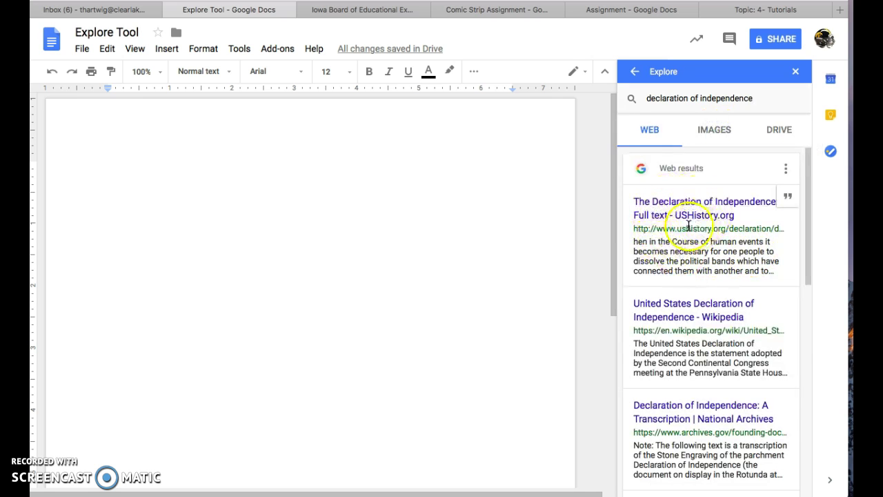
Open the USHistory.org full text of the Declaration of Independence from the web results
scroll(695, 231, down, 1)
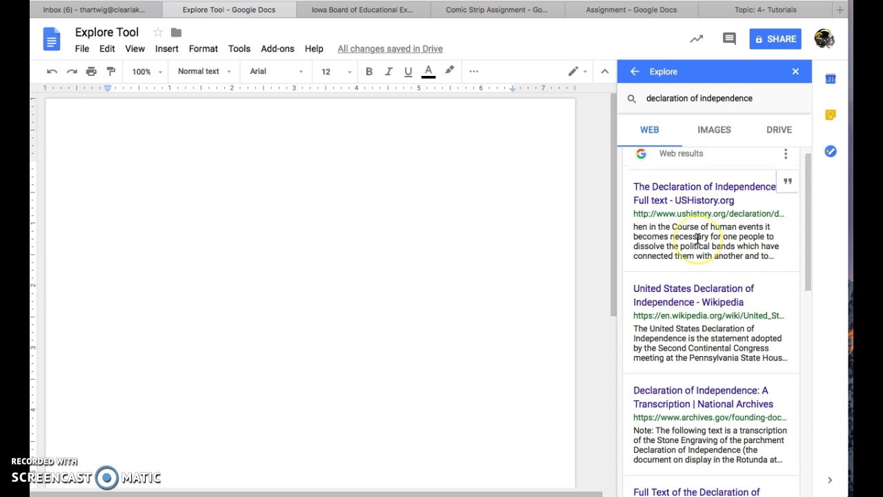
scroll(680, 232, up, 1)
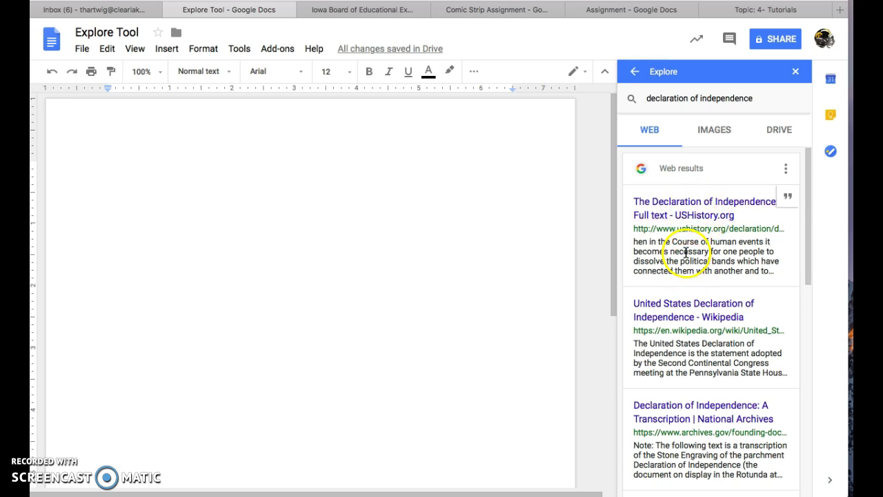
click(686, 208)
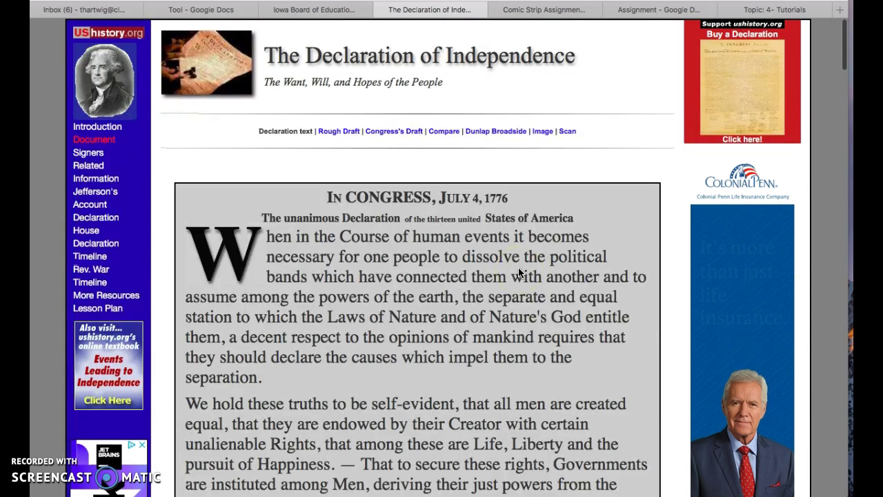
Look through the Declaration's full text down to the signers and page footer, and return to its beginning
scroll(518, 273, down, 2)
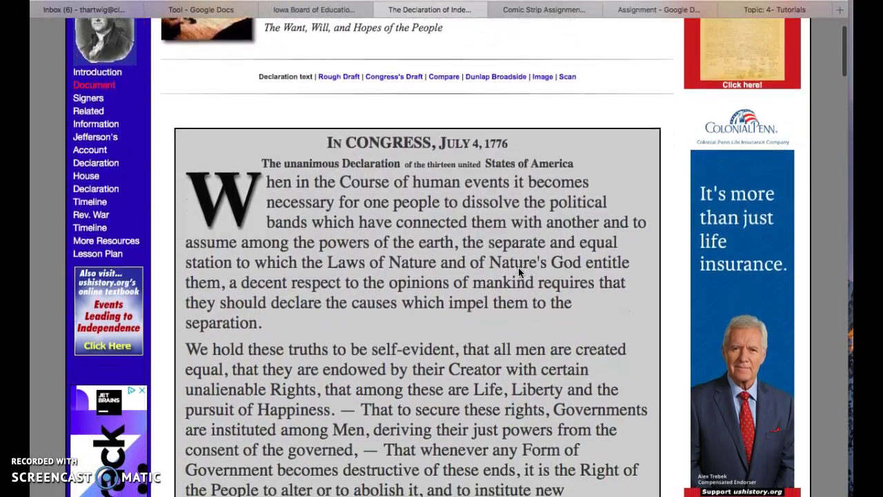
scroll(518, 267, down, 5)
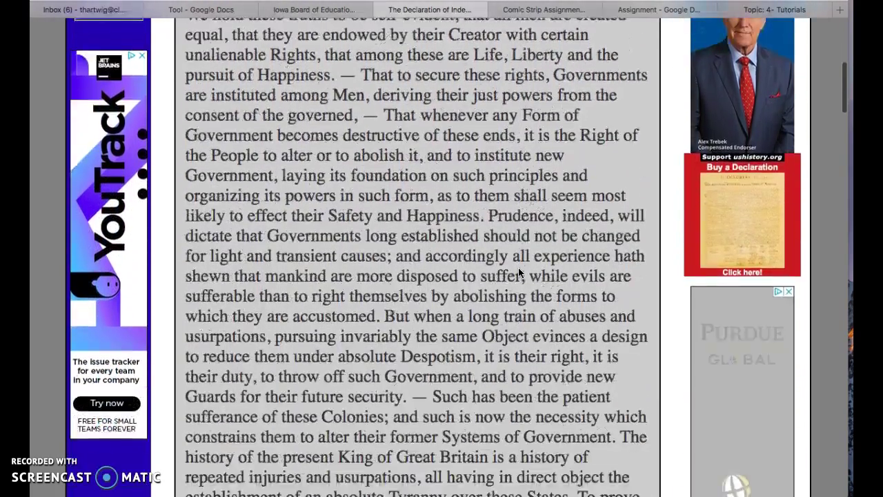
scroll(519, 273, down, 7)
scroll(518, 267, down, 15)
scroll(518, 267, down, 13)
scroll(519, 273, down, 7)
scroll(519, 273, down, 7)
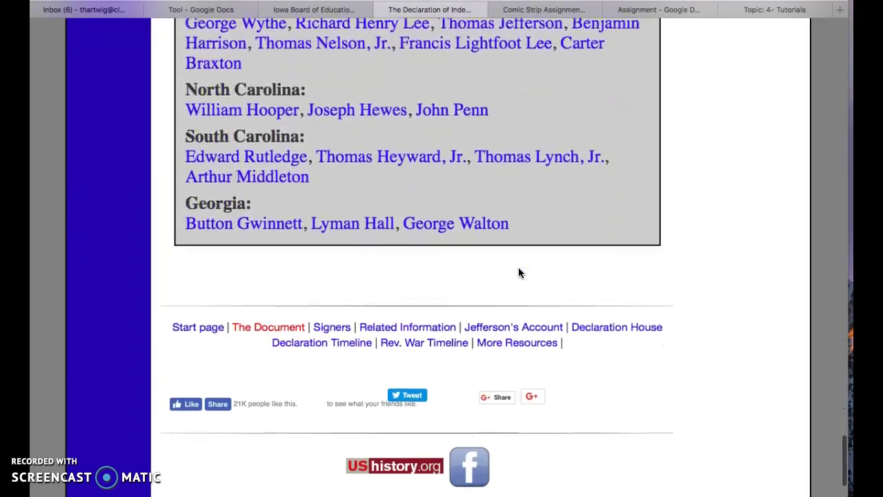
scroll(519, 272, down, 2)
click(350, 296)
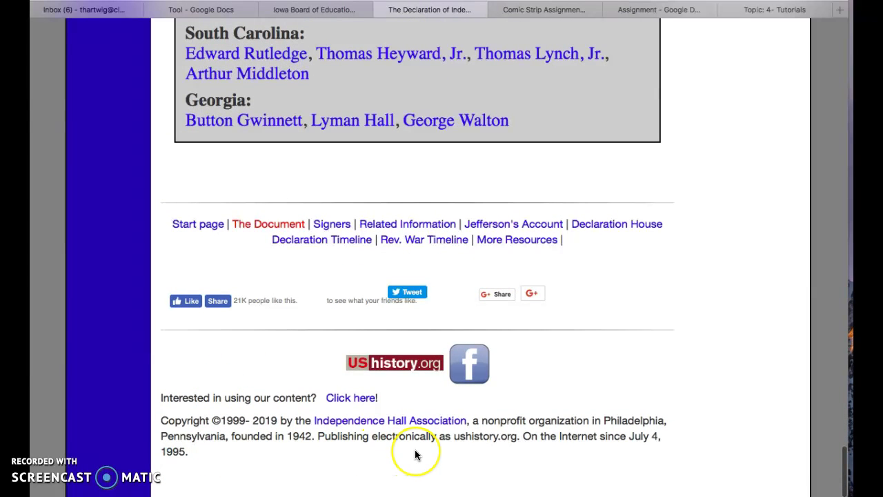
scroll(414, 449, up, 7)
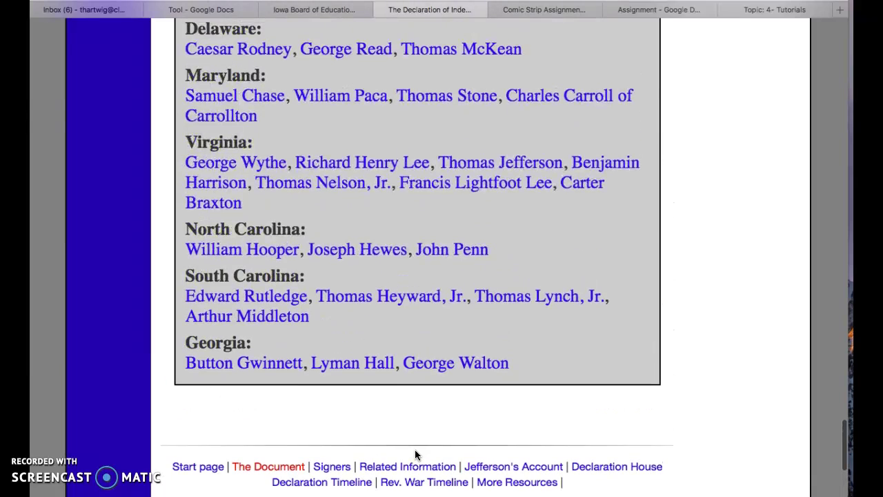
scroll(415, 449, up, 20)
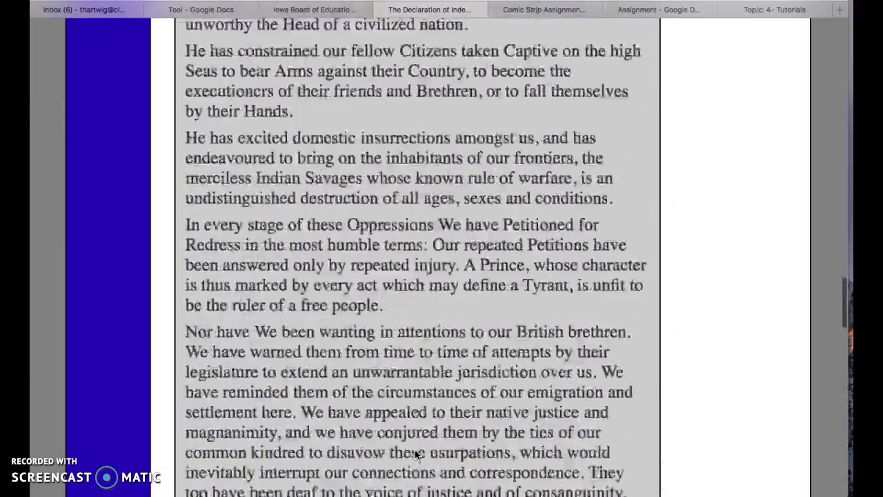
scroll(415, 453, up, 17)
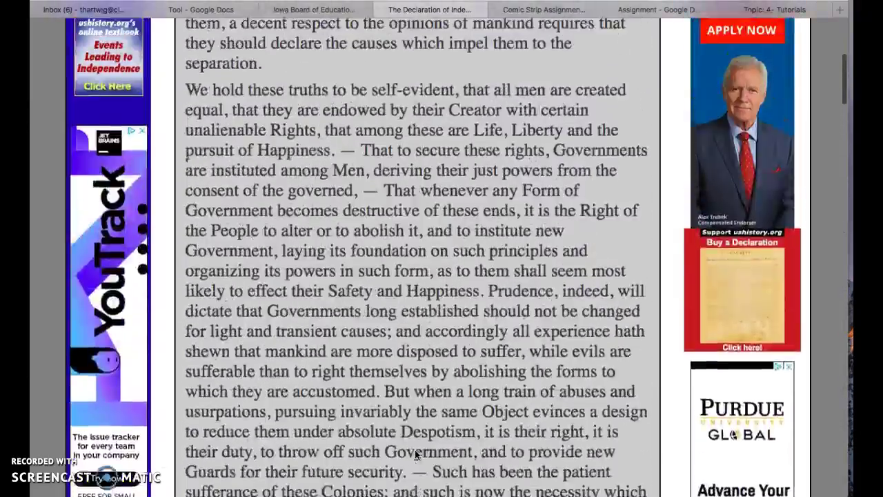
scroll(415, 449, up, 5)
Open the site's Introduction page and look over its sections for the passage on where the original Declaration is
click(306, 238)
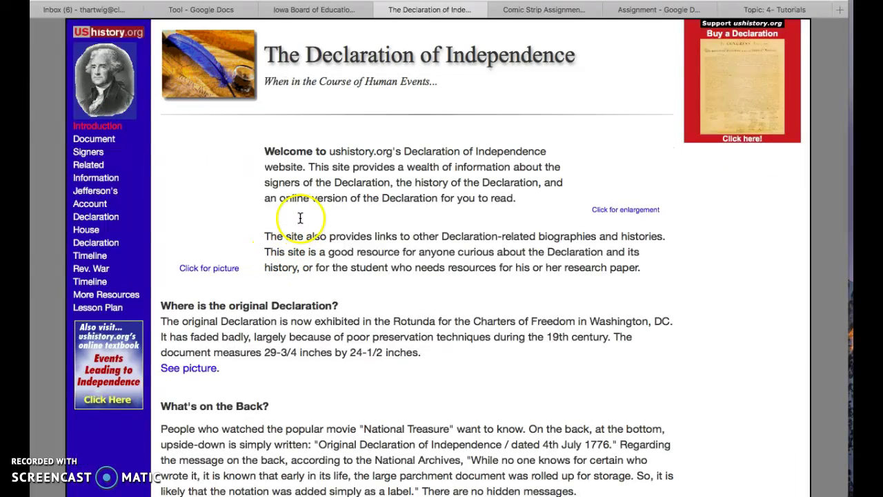
scroll(334, 299, down, 5)
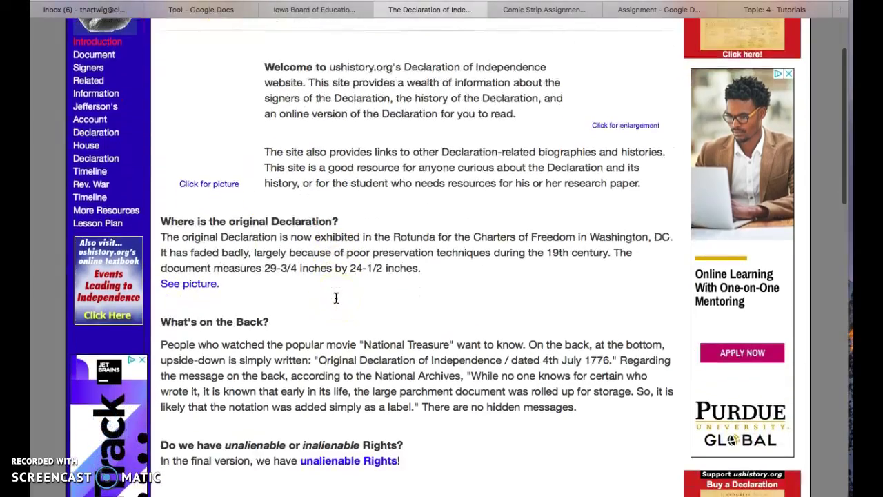
scroll(336, 296, down, 1)
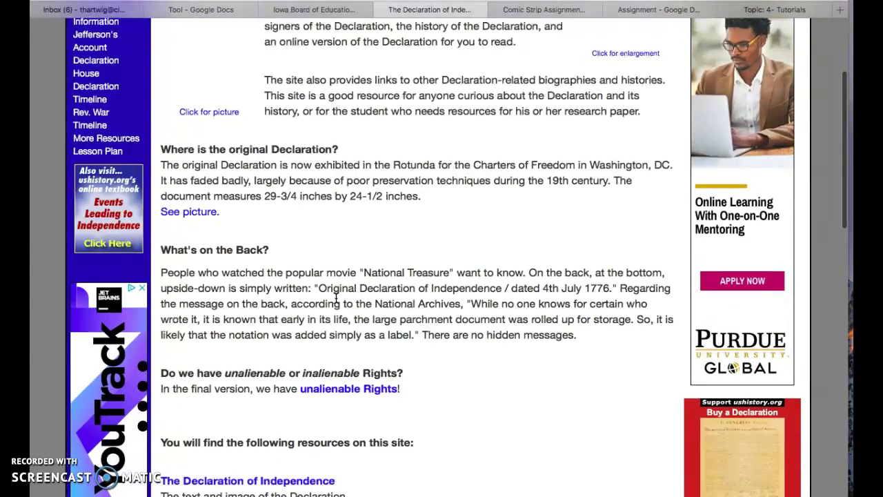
scroll(312, 299, down, 1)
click(288, 204)
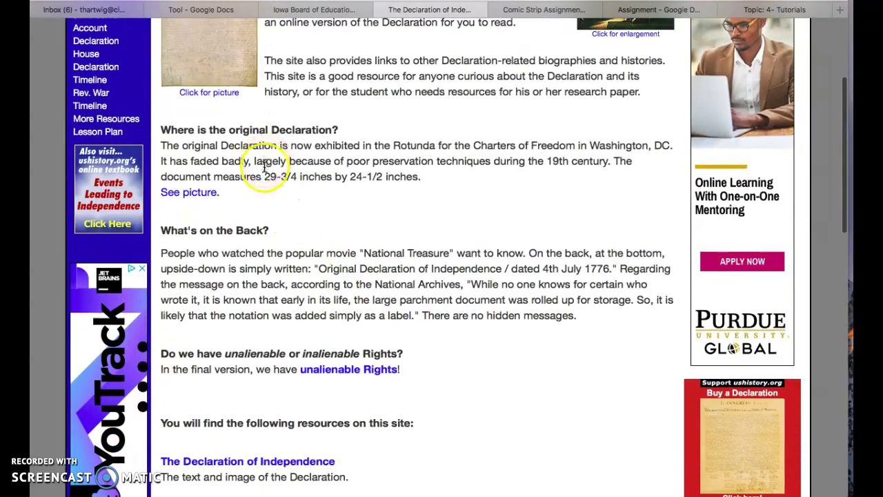
scroll(293, 246, down, 1)
scroll(292, 246, down, 5)
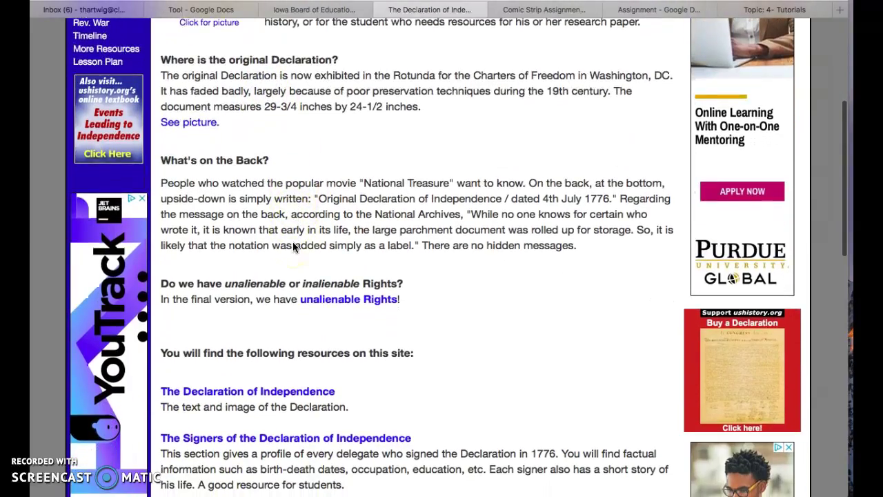
scroll(293, 246, up, 10)
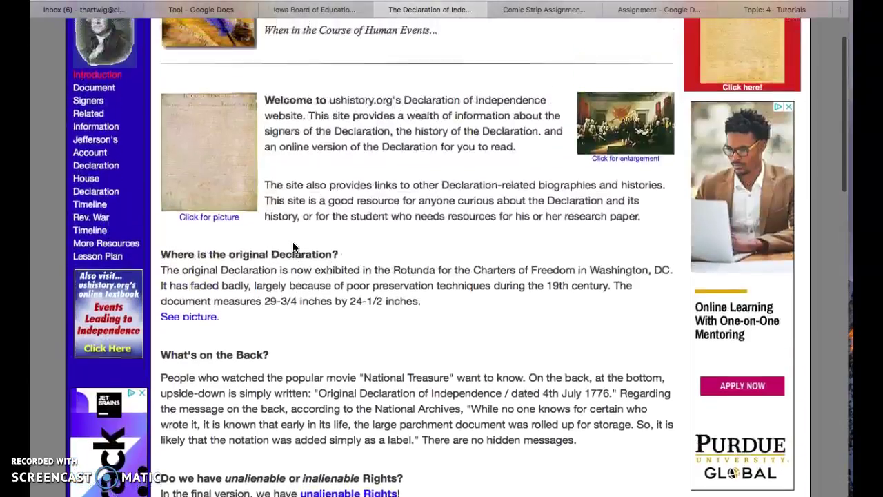
click(318, 294)
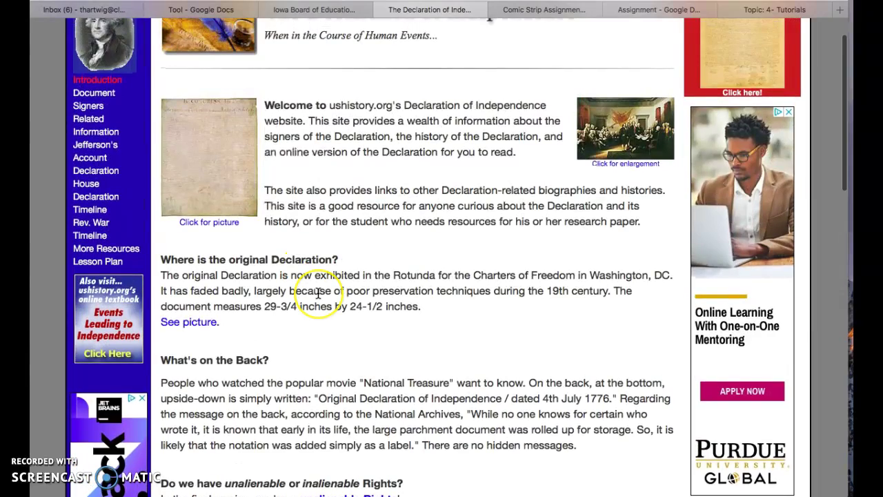
scroll(318, 294, up, 2)
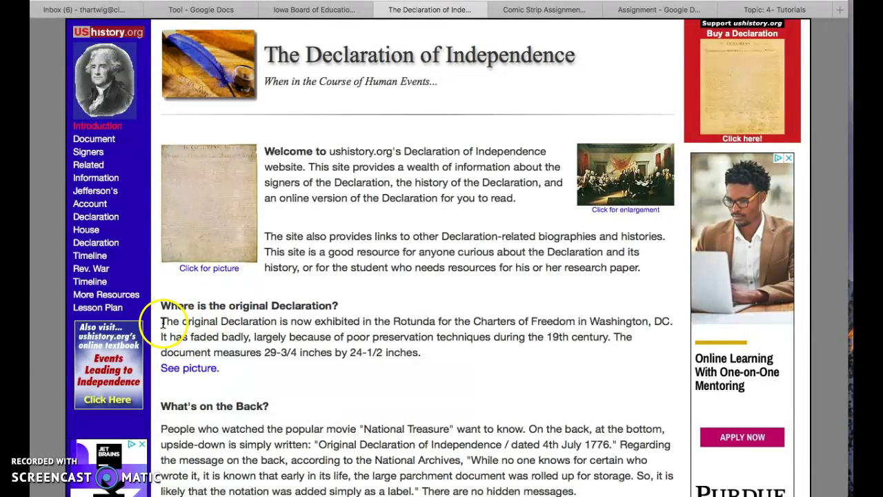
Copy the whole paragraph under "Where is the original Declaration?"
drag(162, 321, 428, 350)
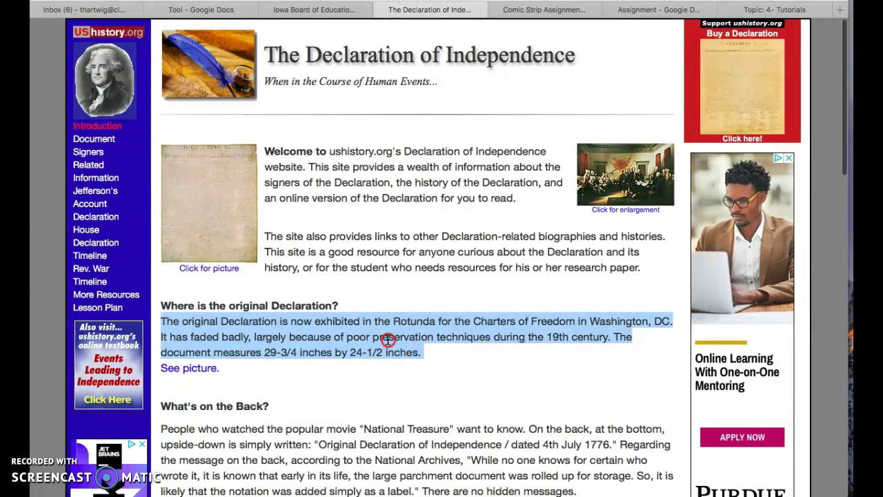
right_click(392, 339)
click(421, 380)
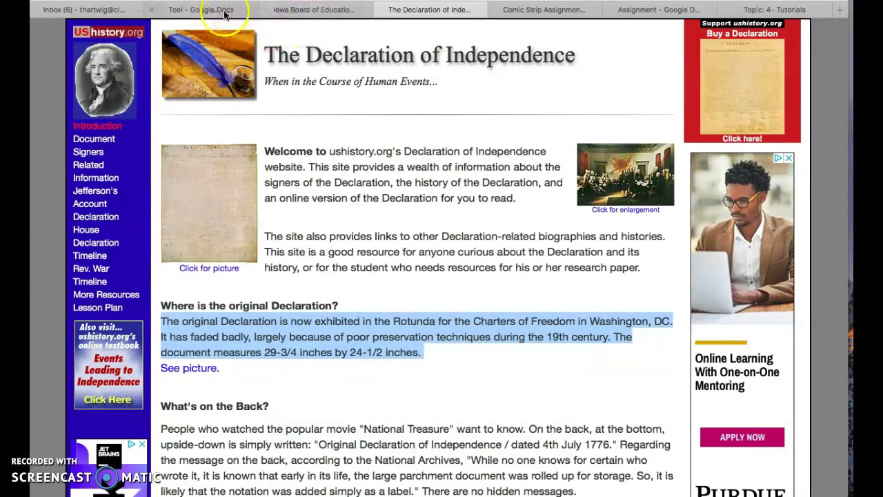
Switch back to the Explore Tool document, enter the centred title "Declaration of Independence", and left-align the line below it
click(224, 14)
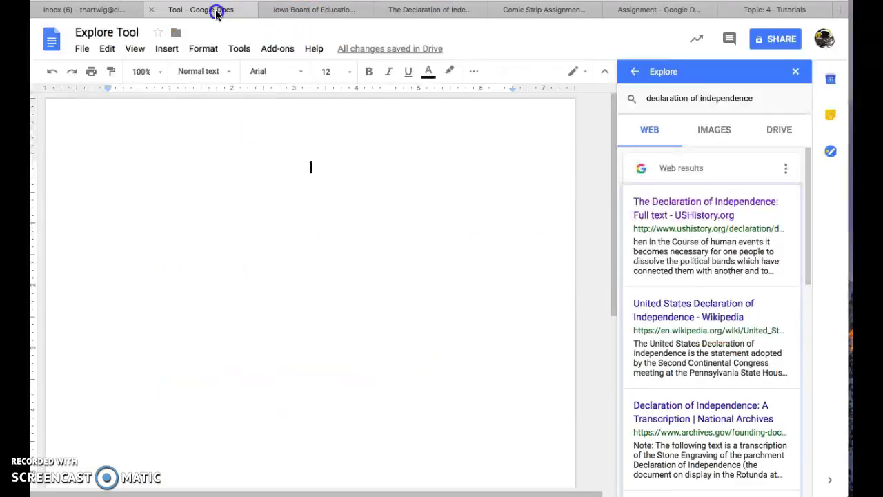
click(230, 190)
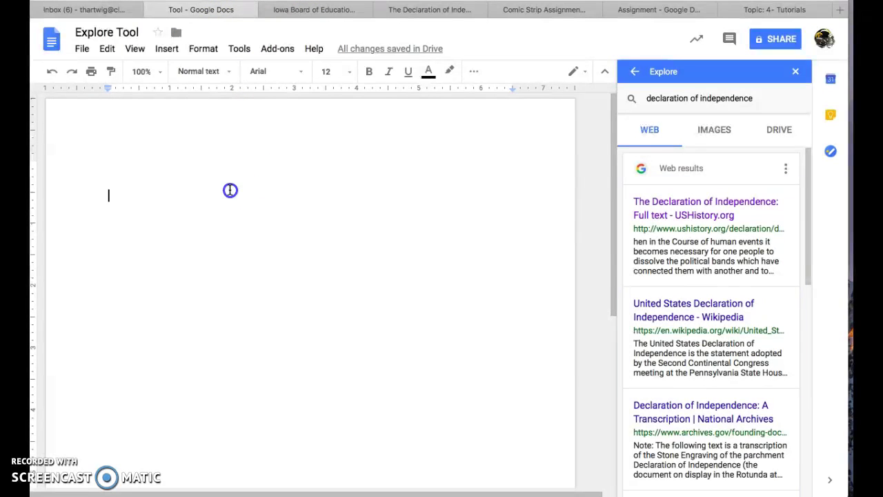
click(290, 184)
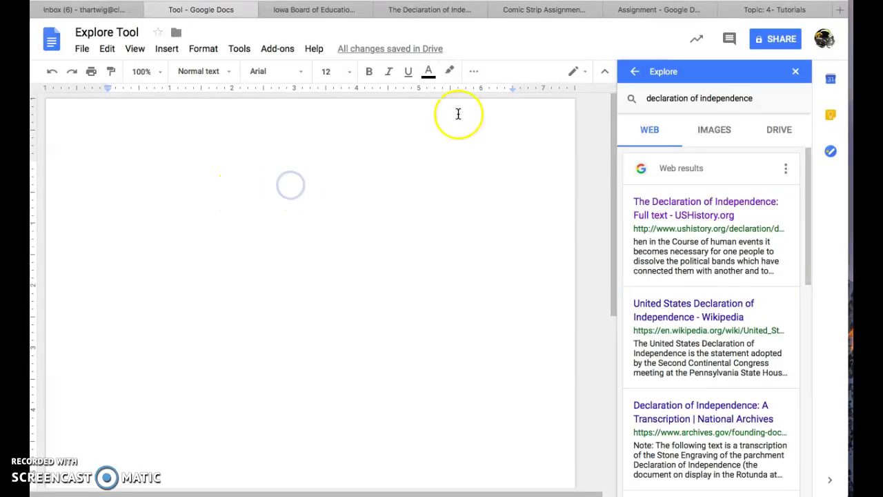
click(474, 71)
click(285, 95)
text(De)
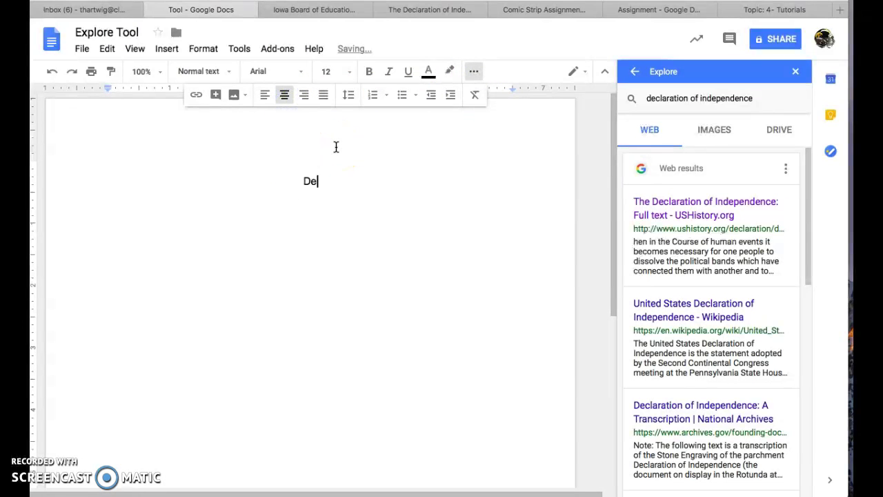
text(clarat)
key(BackSpace)
text(tion of )
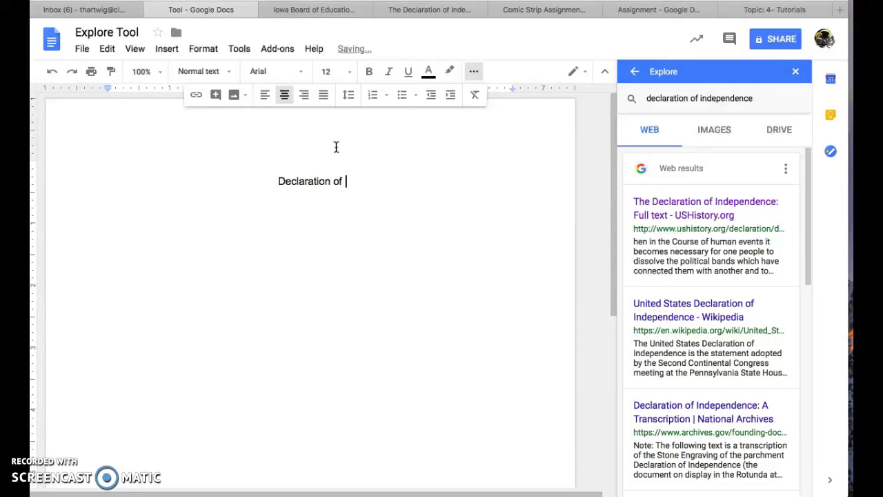
text(Indepen)
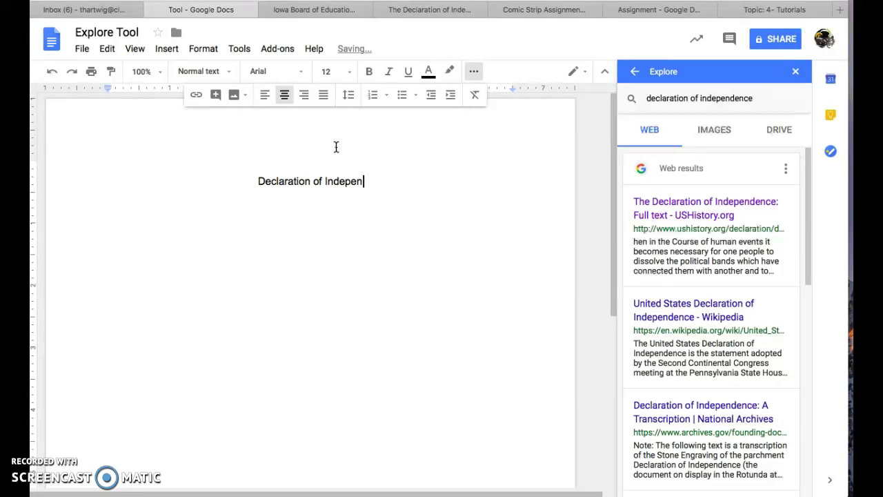
text(dence)
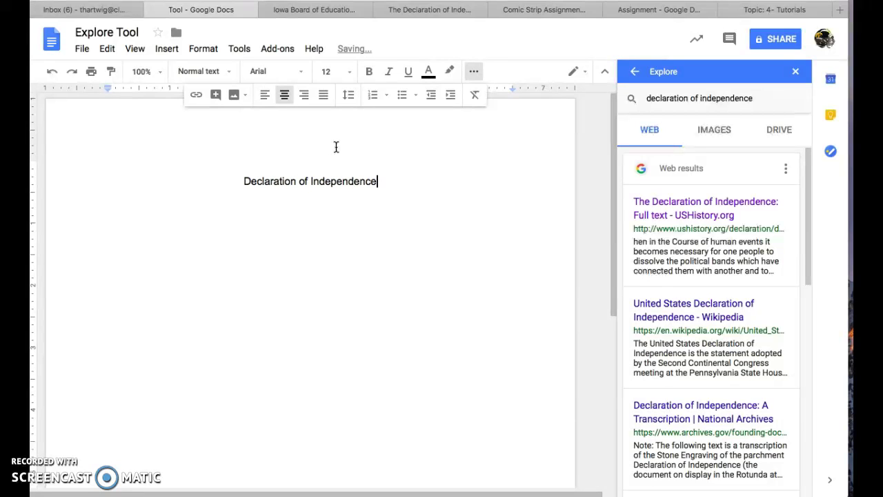
click(264, 95)
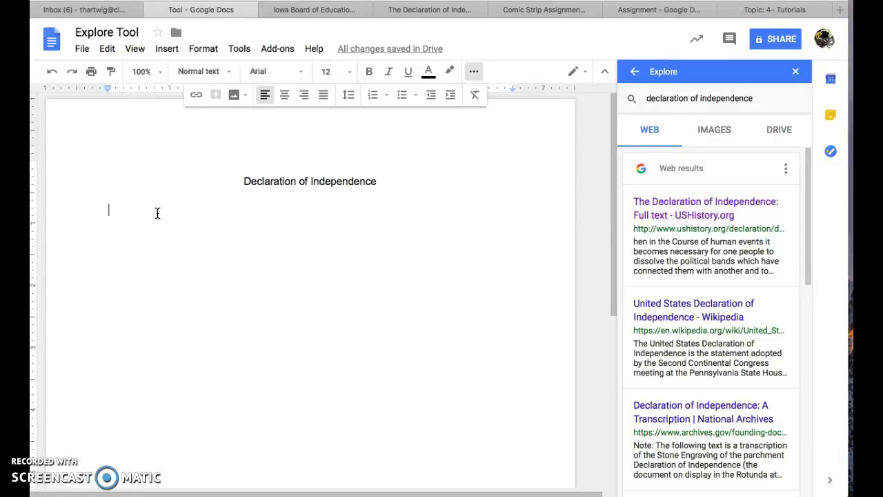
Paste the copied paragraph about the original Declaration below the title and enclose it in quotation marks
key(ctrl+v)
click(165, 214)
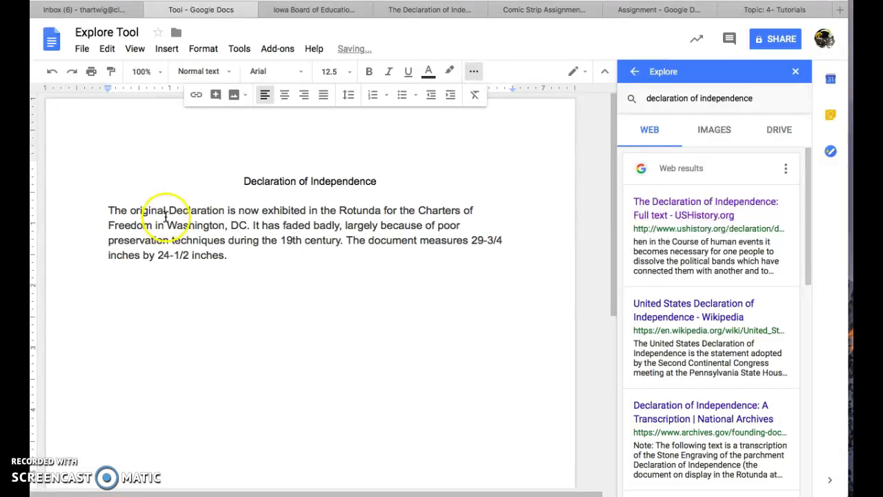
text(")
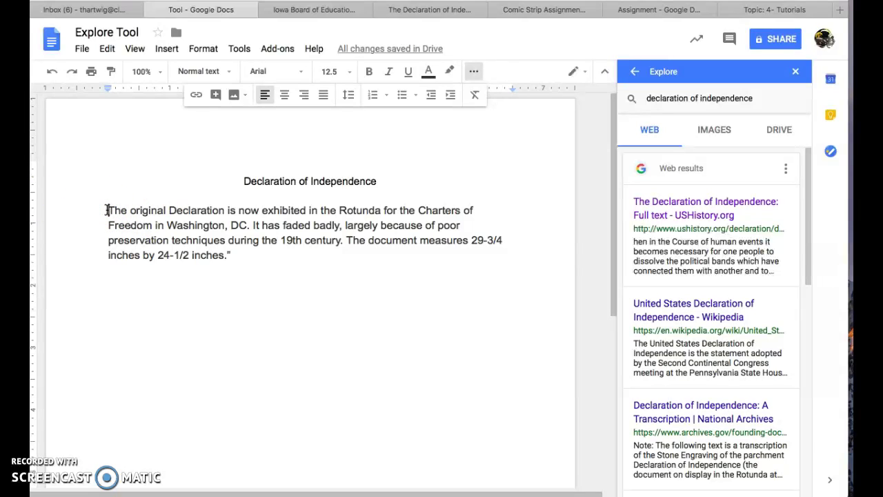
click(107, 210)
text(")
click(255, 265)
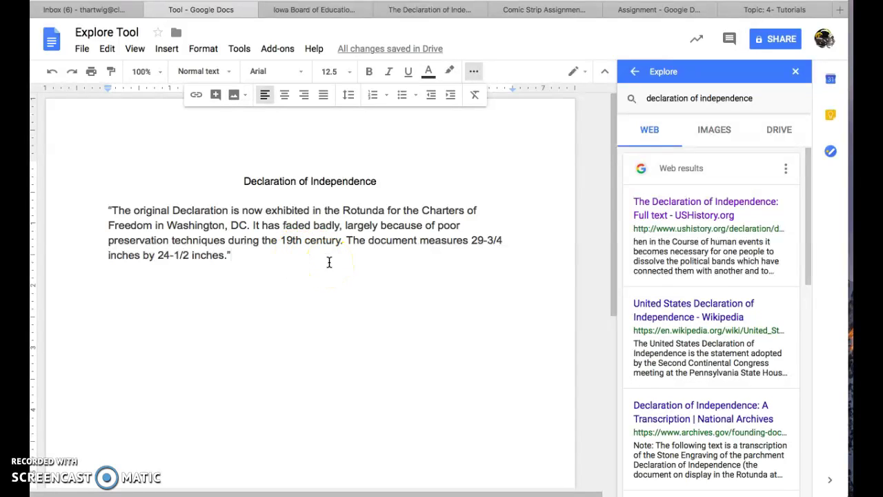
Cite the USHistory.org full-text result as a footnote at the end of the quote and view the footnote
mouse_move(730, 201)
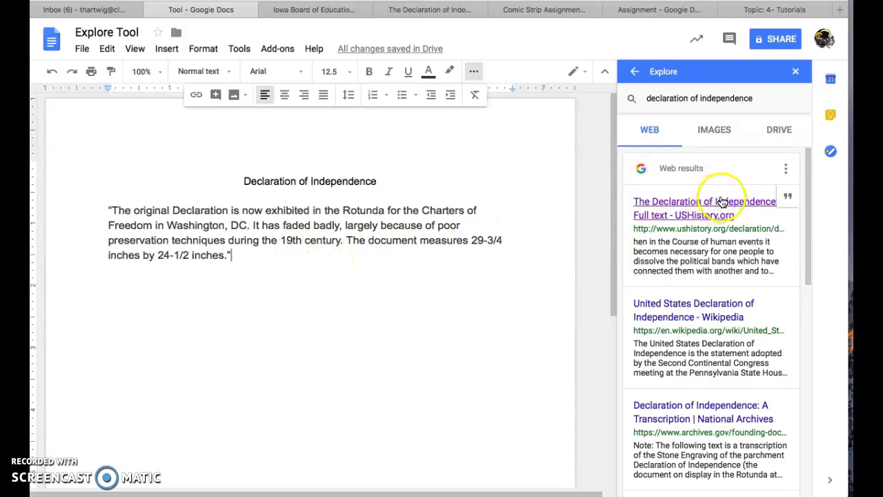
click(789, 200)
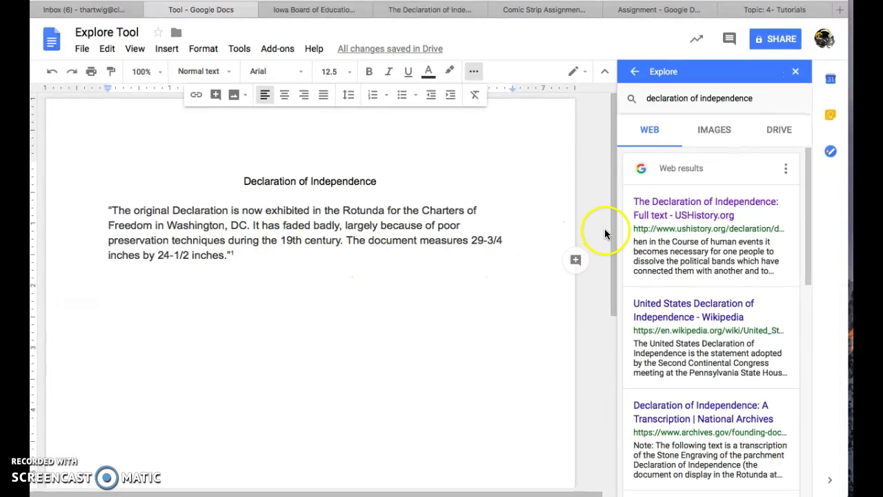
drag(611, 241, 611, 417)
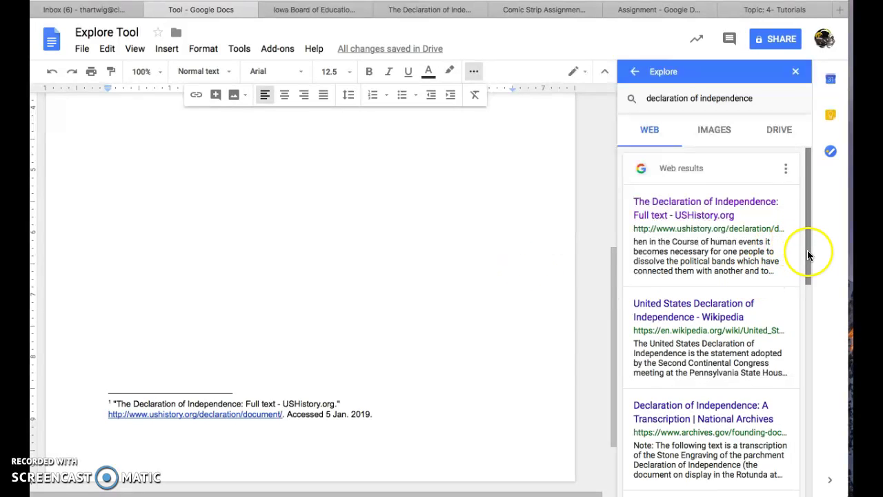
Open the "America's Founding Documents | National Archives" result from the Explore web results and close the Government Shutdown notice
drag(808, 253, 793, 370)
mouse_move(730, 308)
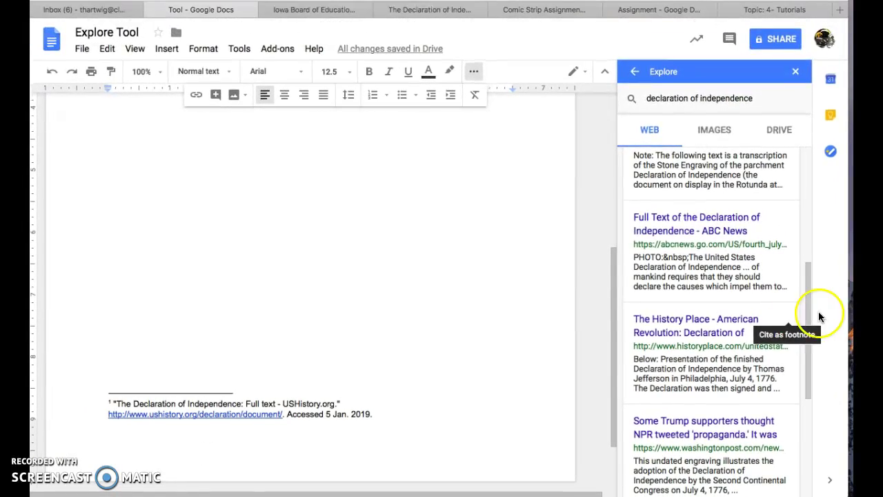
drag(808, 312, 803, 415)
mouse_move(714, 278)
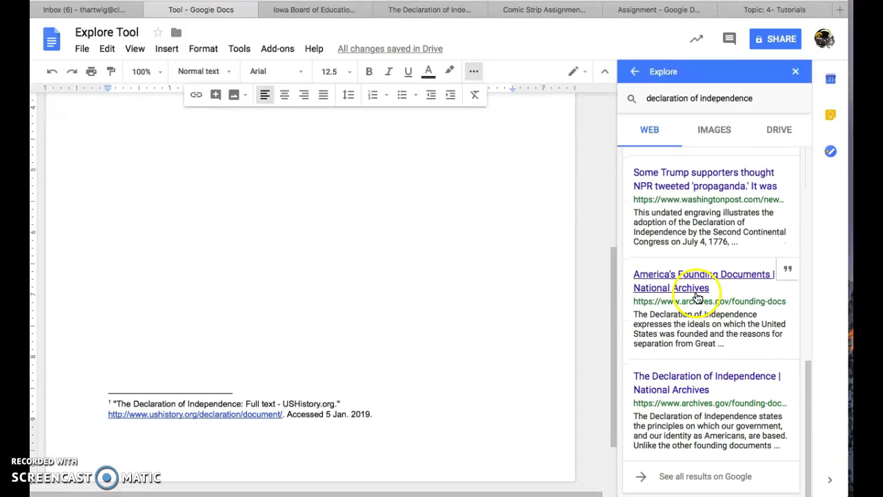
click(688, 283)
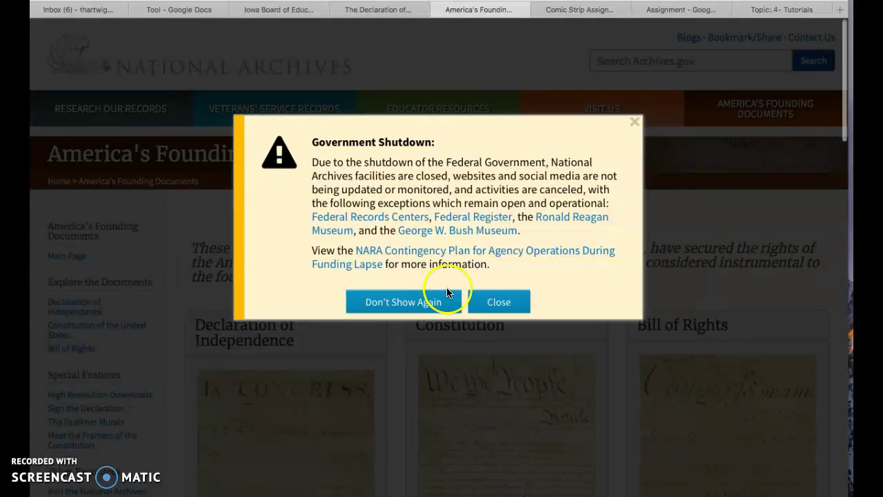
click(492, 307)
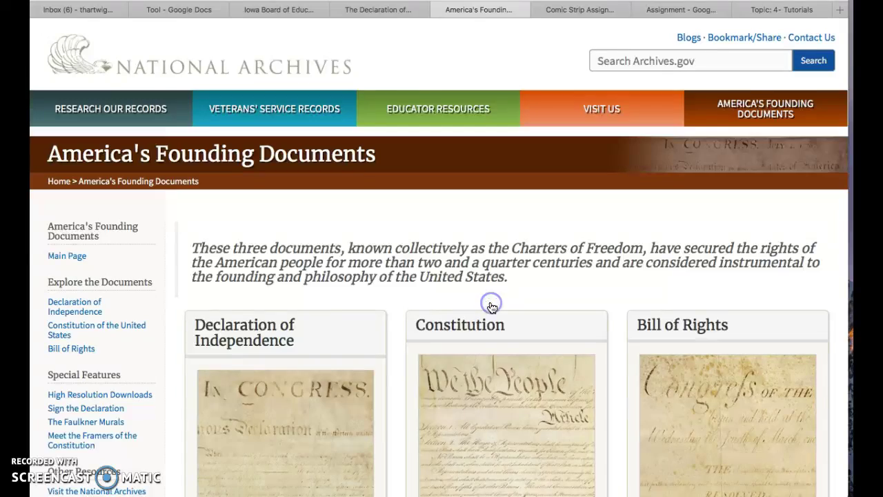
Open the National Archives' Declaration of Independence page, dismiss the shutdown notice for good, and look over the page
scroll(237, 315, down, 3)
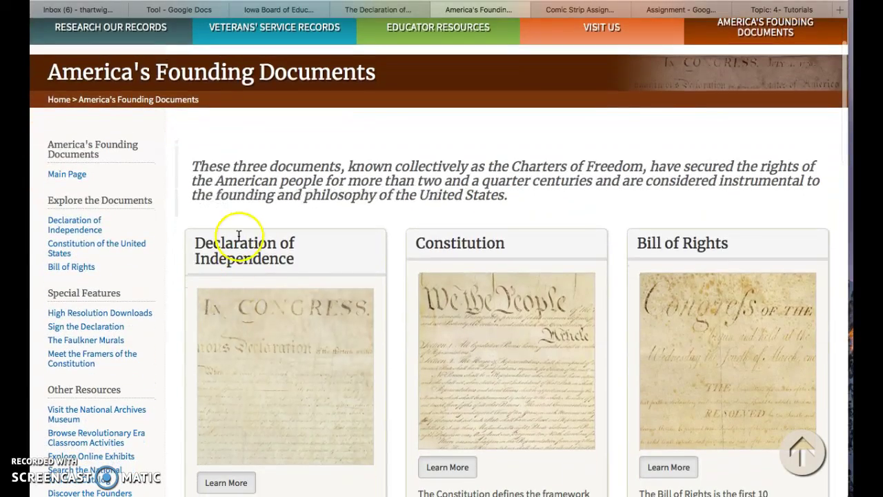
scroll(276, 336, down, 3)
scroll(276, 336, down, 2)
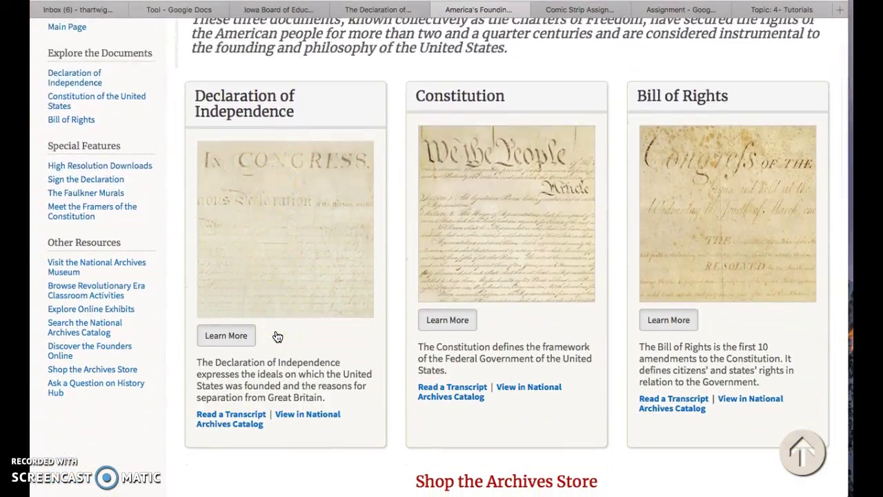
click(226, 335)
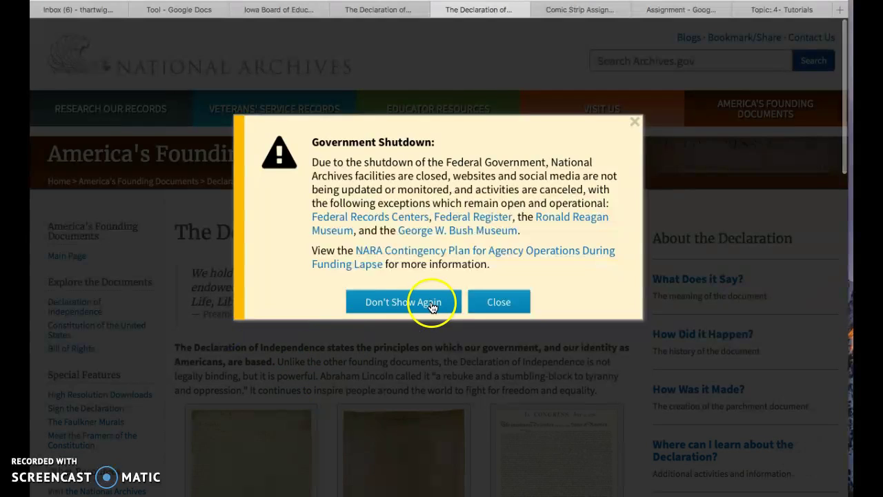
click(431, 307)
scroll(426, 374, down, 8)
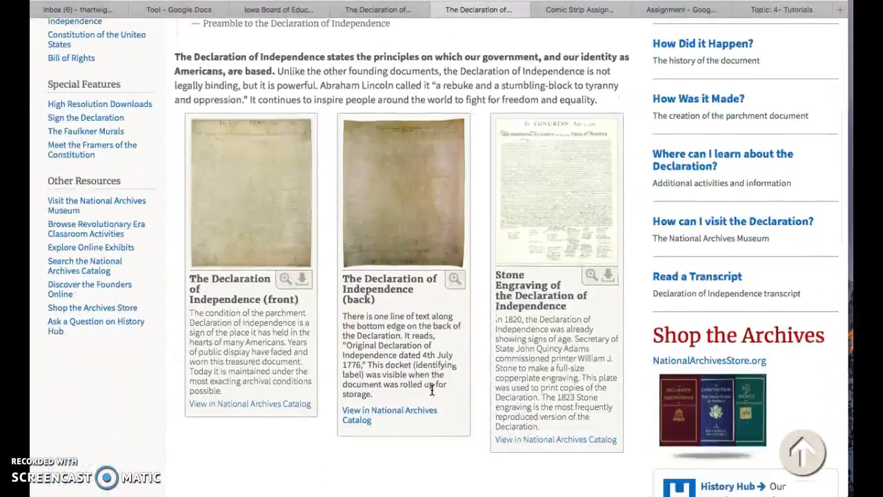
scroll(432, 390, down, 2)
scroll(432, 391, up, 5)
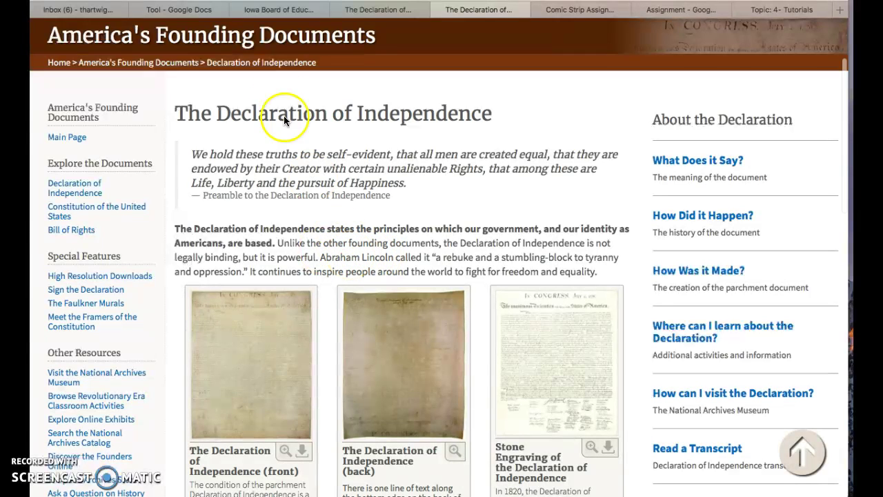
Switch back to the Explore Tool document and start a new line below the cited quote
click(178, 17)
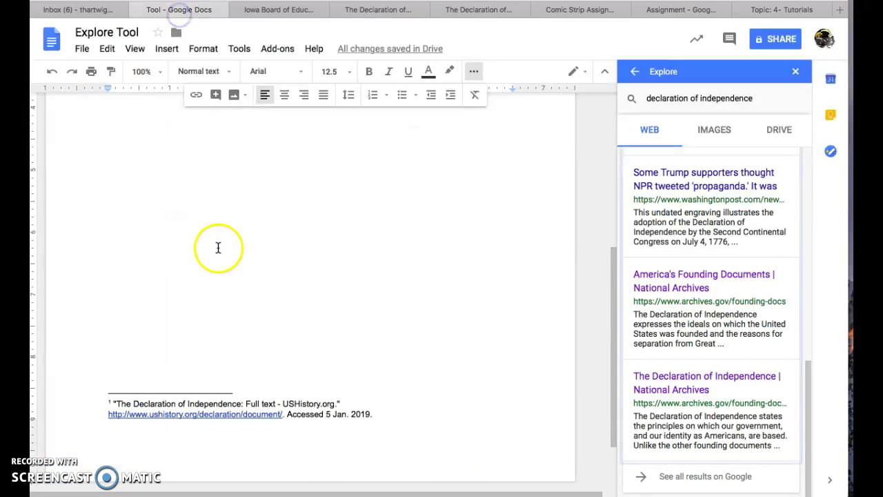
scroll(237, 261, up, 5)
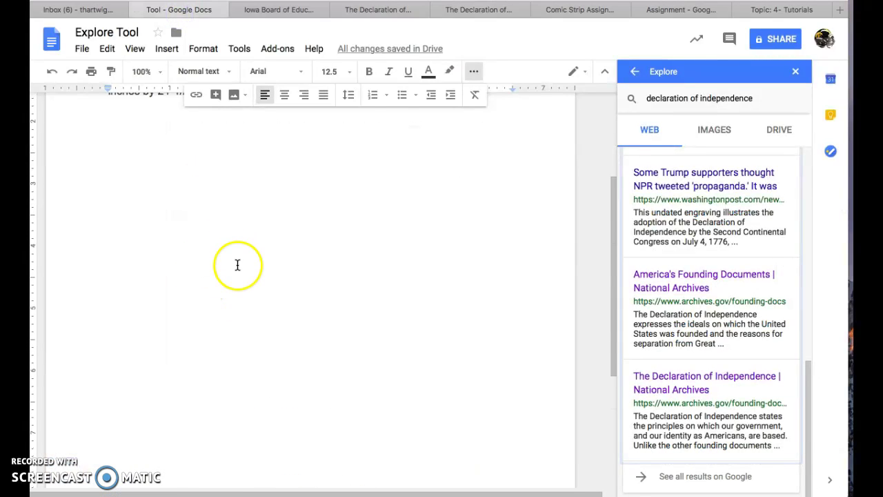
click(161, 316)
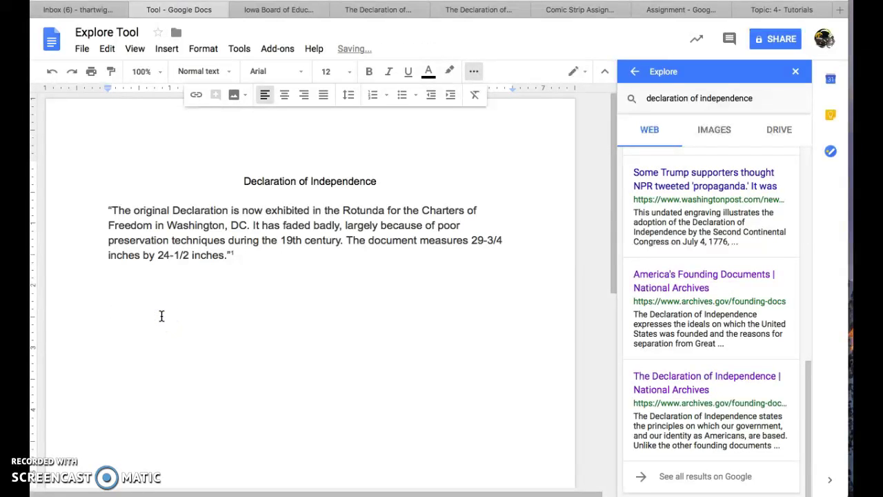
Return to the National Archives Declaration page and copy the text from "Abraham Lincoln called it" through "freedom and equality."
click(389, 12)
click(500, 9)
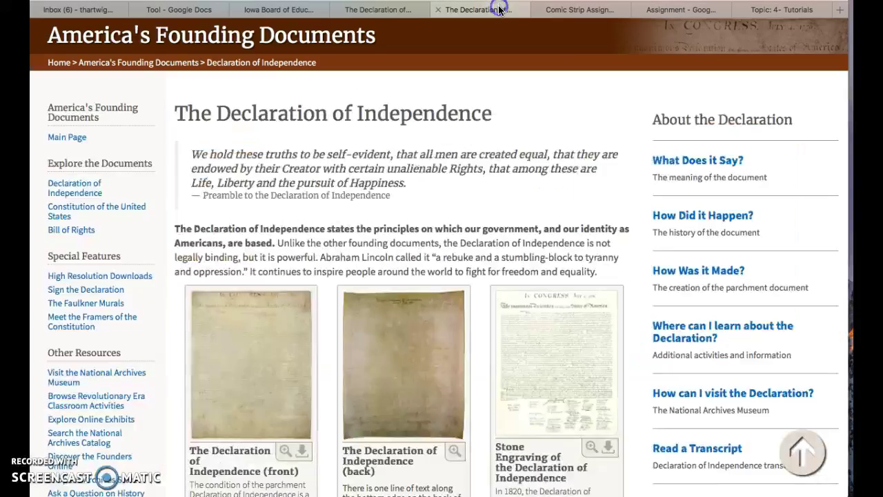
scroll(417, 257, down, 4)
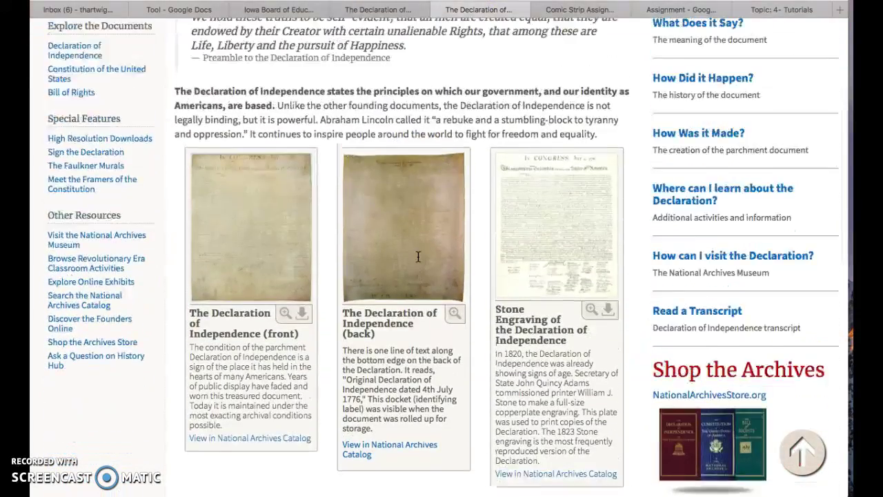
scroll(417, 257, up, 1)
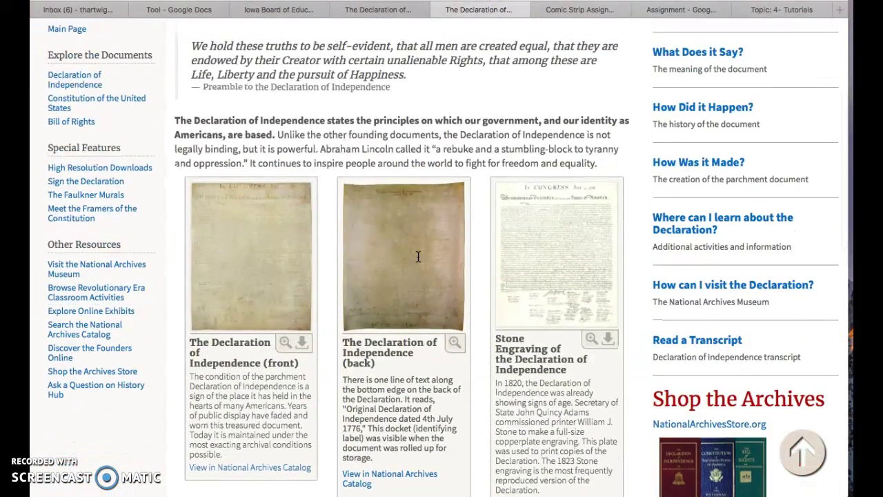
click(328, 149)
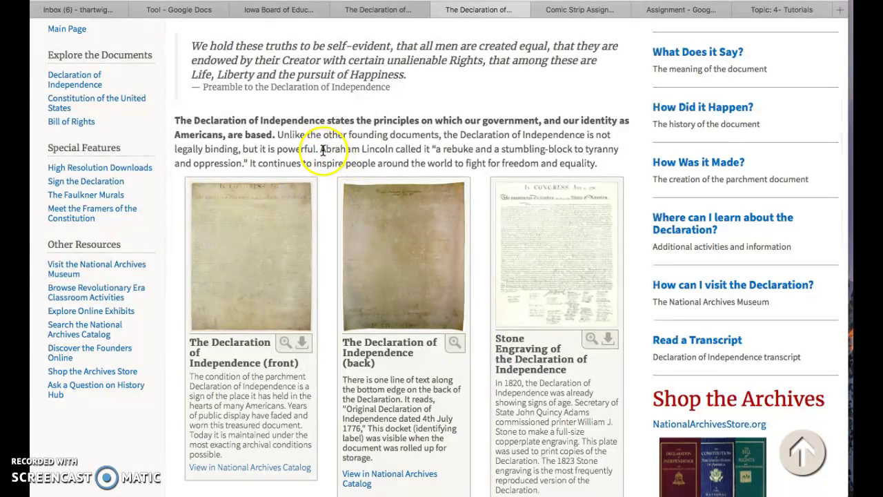
drag(322, 151, 610, 160)
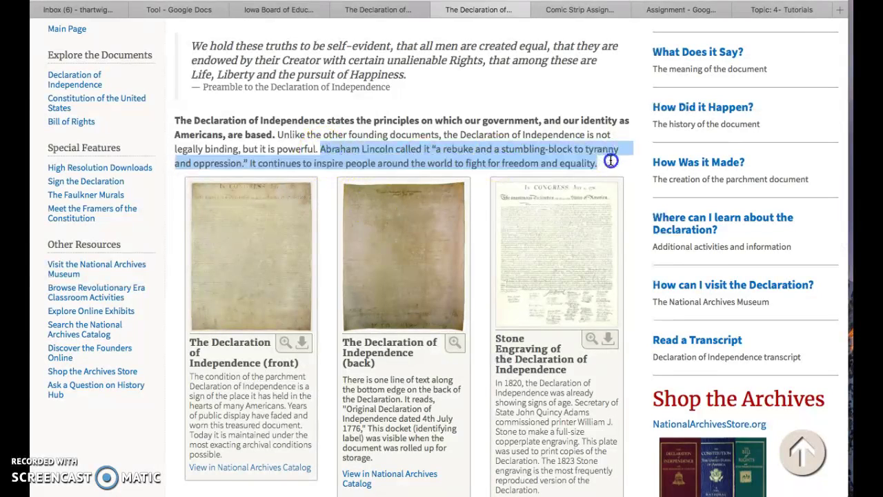
right_click(545, 151)
click(558, 189)
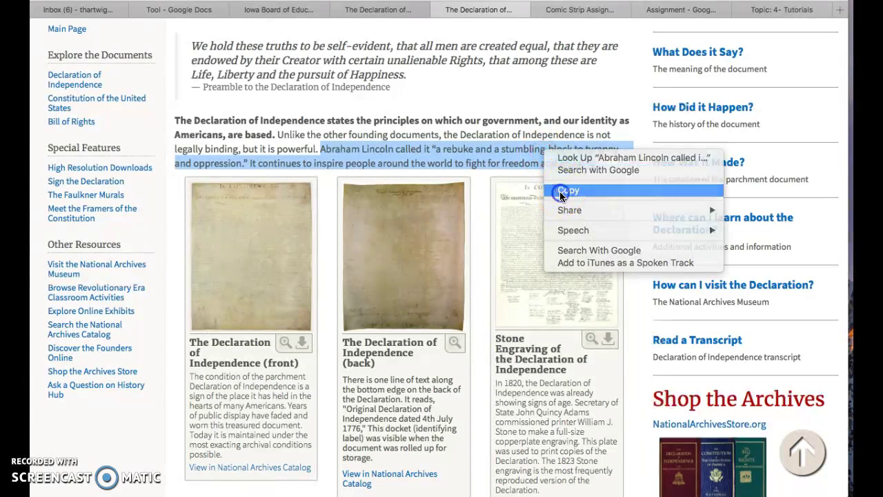
Paste the Abraham Lincoln passage below the first quote in the Explore Tool document and enclose it in quotation marks
click(186, 9)
right_click(150, 299)
click(184, 350)
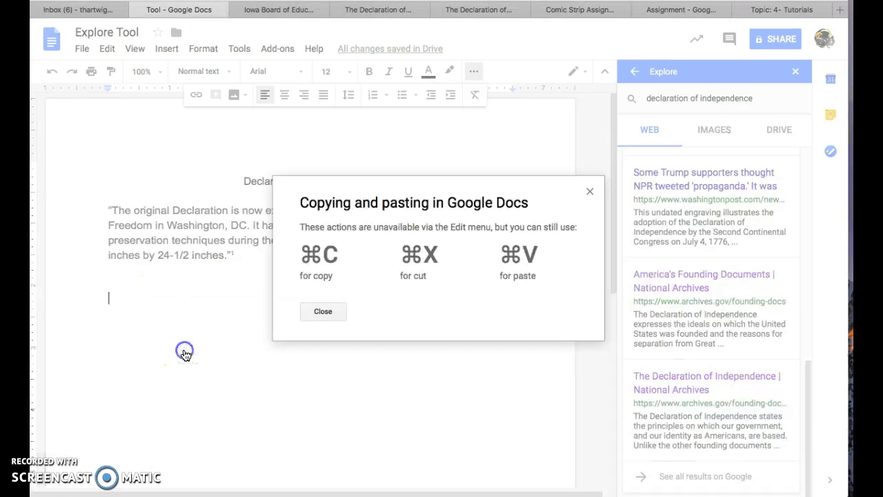
click(323, 311)
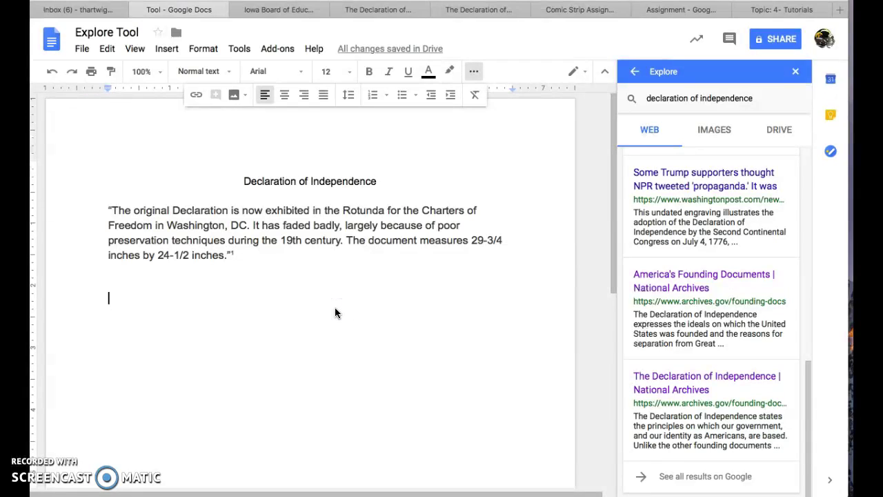
key(ctrl+v)
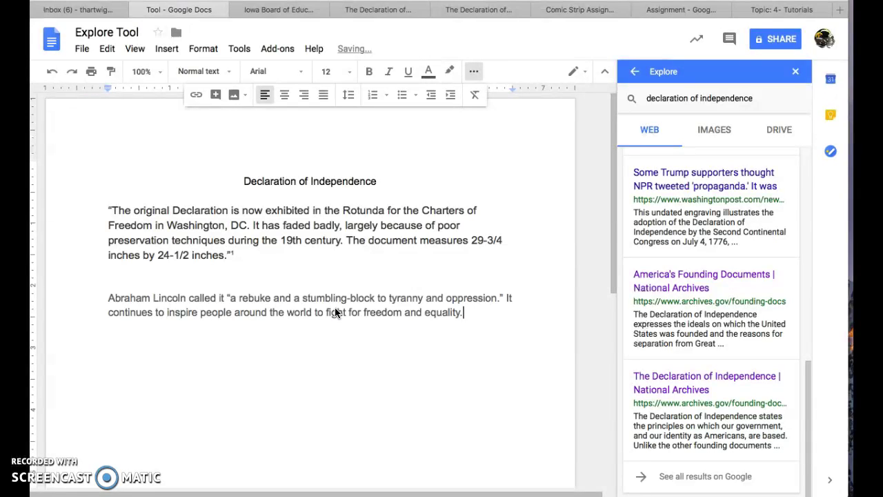
text(")
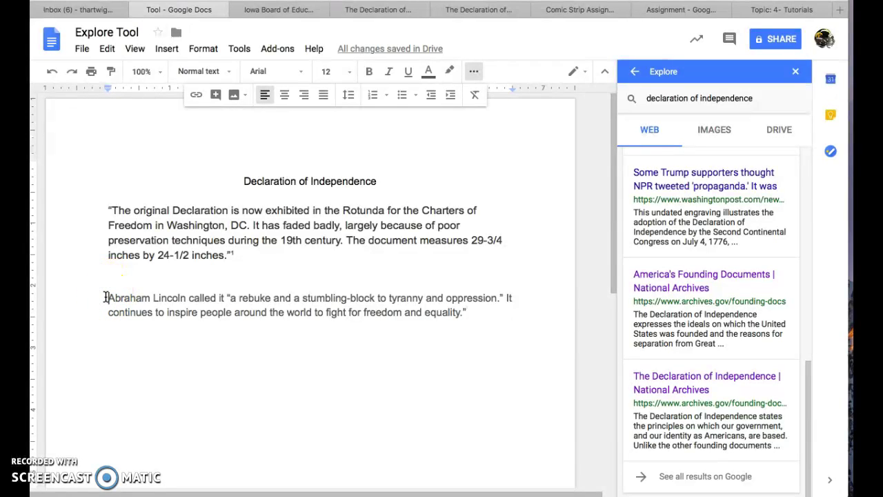
text(")
click(487, 307)
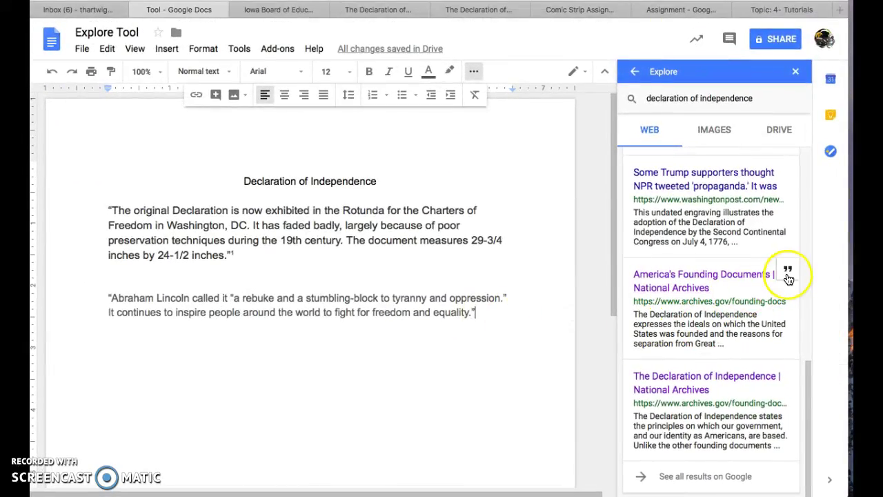
Cite the "America's Founding Documents | National Archives" result as a footnote to the Lincoln quote and review the page's footnotes
click(789, 274)
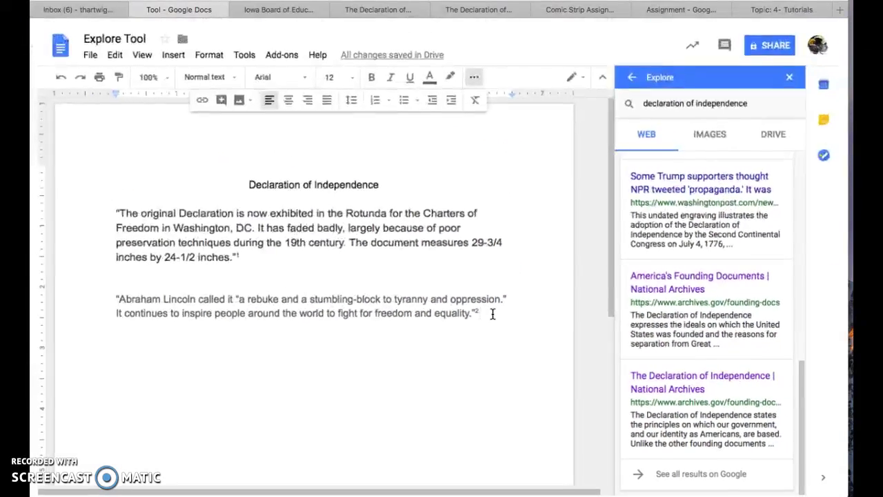
drag(612, 255, 594, 433)
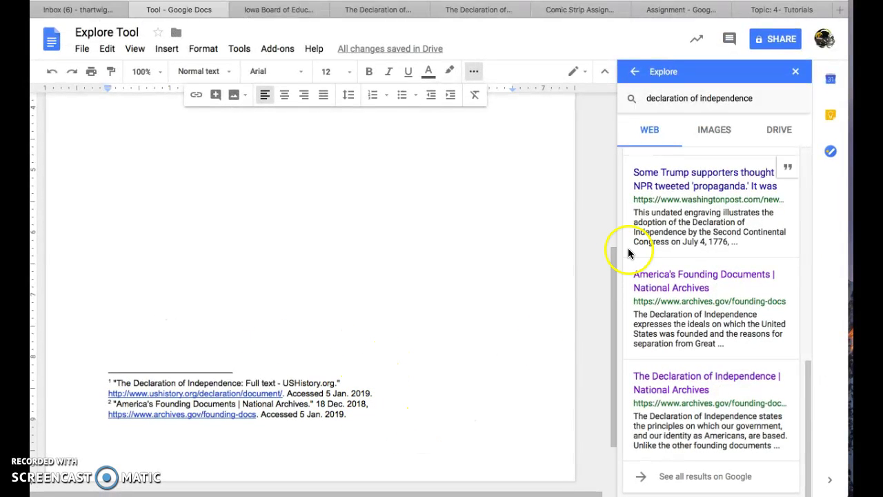
drag(810, 449, 803, 228)
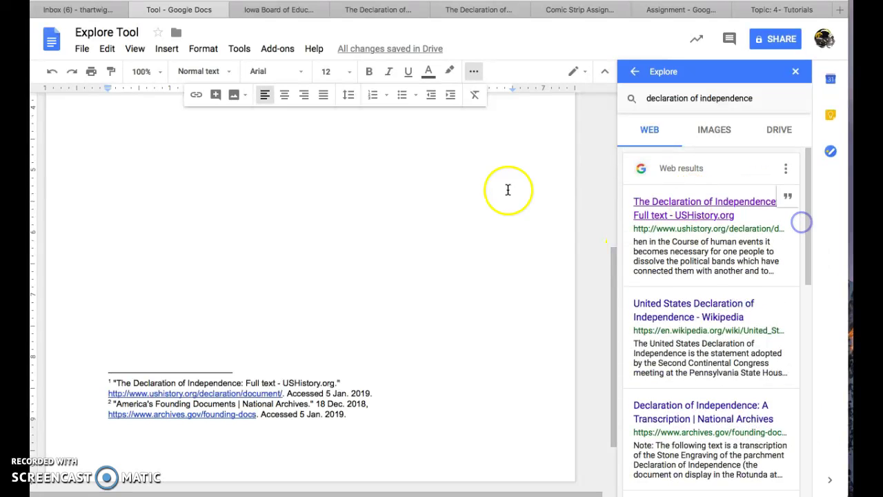
scroll(416, 198, up, 5)
scroll(415, 198, up, 5)
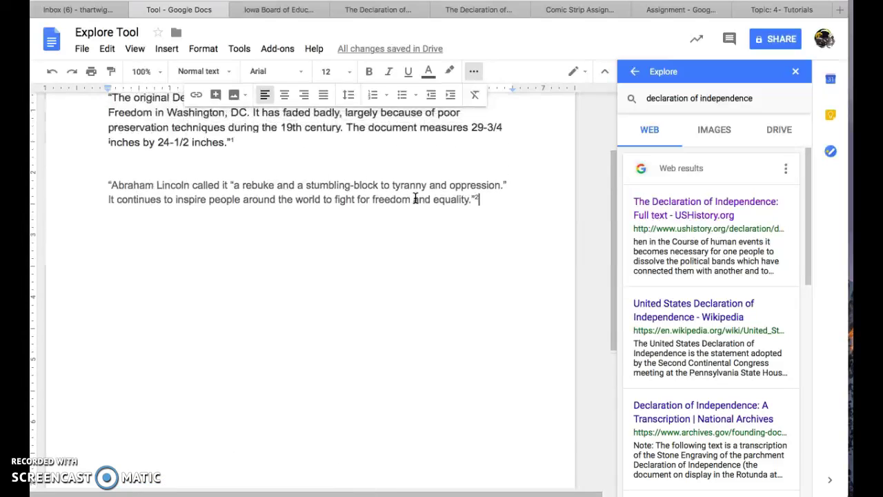
click(491, 332)
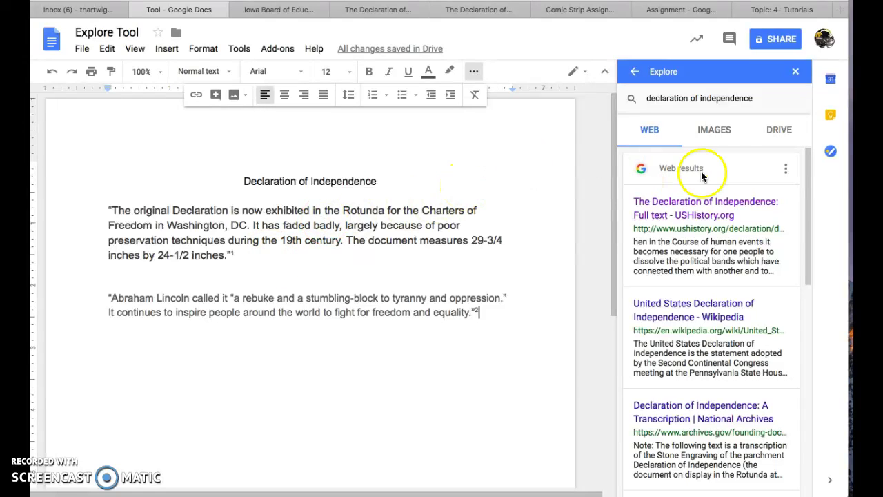
click(811, 202)
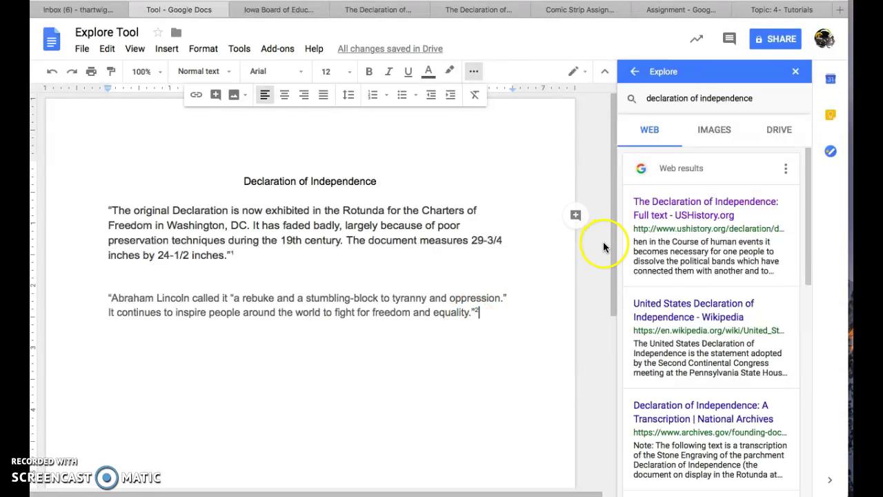
drag(611, 251, 611, 257)
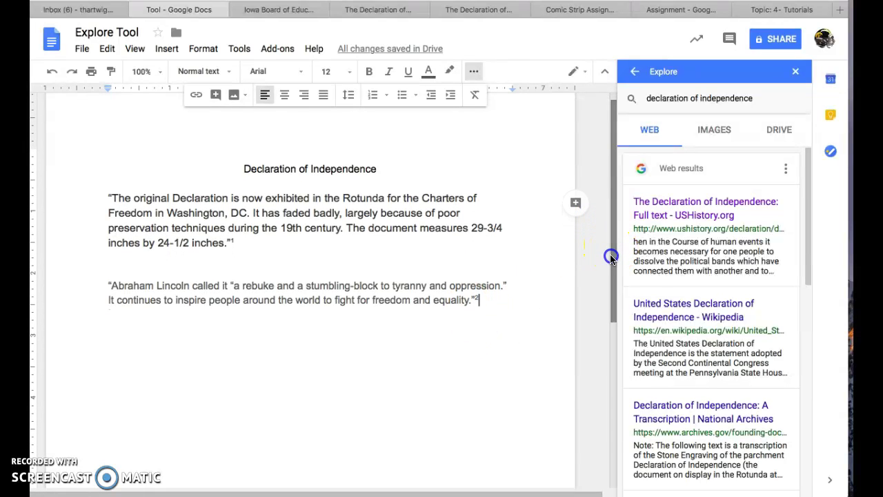
drag(612, 257, 610, 234)
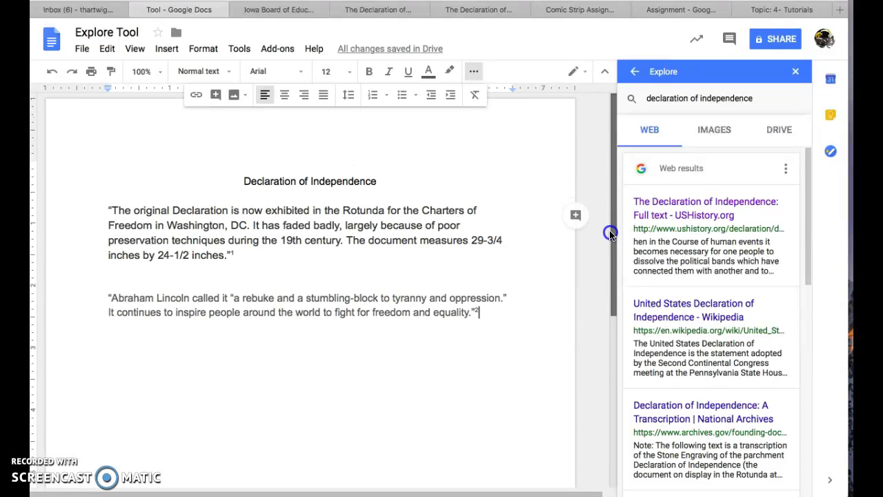